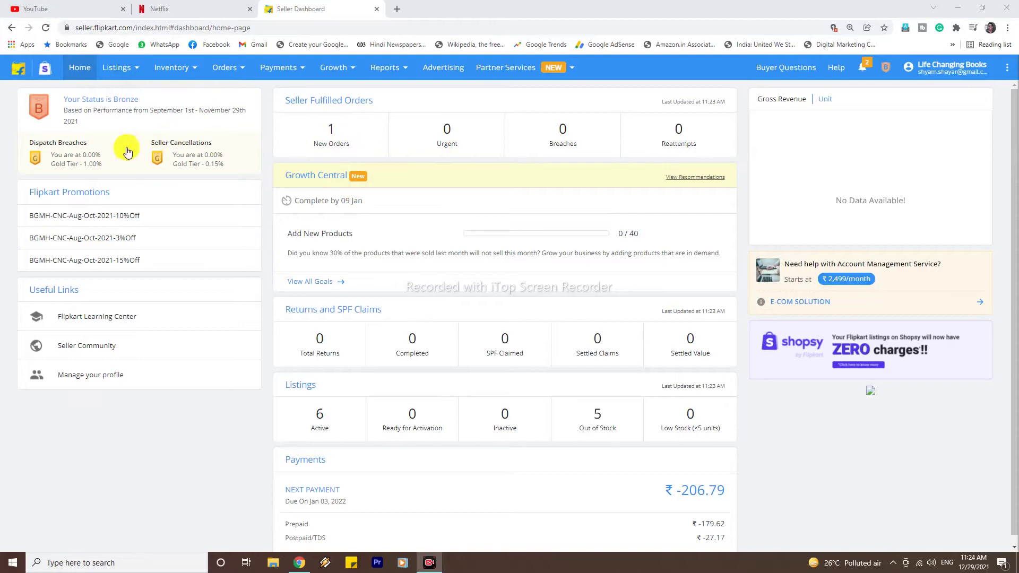
# Generate the shipping label for the new order in My Orders, keeping the package dimensions, and confirm the label processing
pyautogui.click(238, 71)
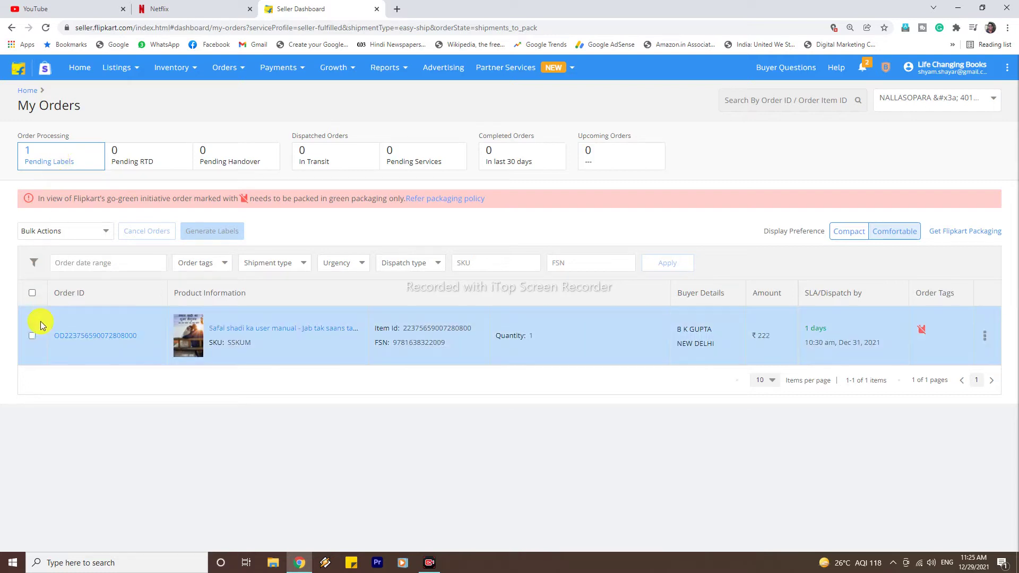
pyautogui.click(33, 335)
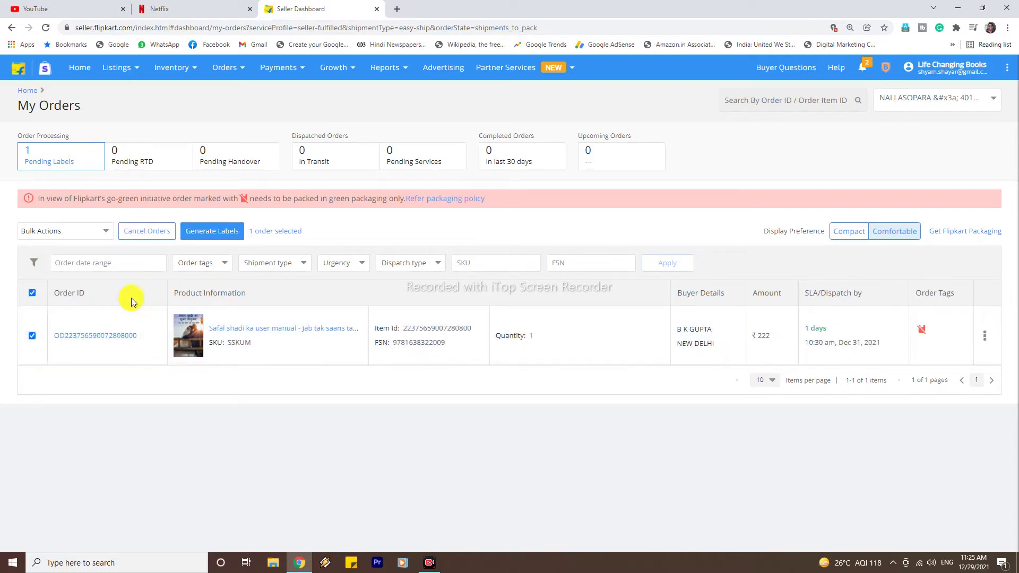
pyautogui.click(212, 233)
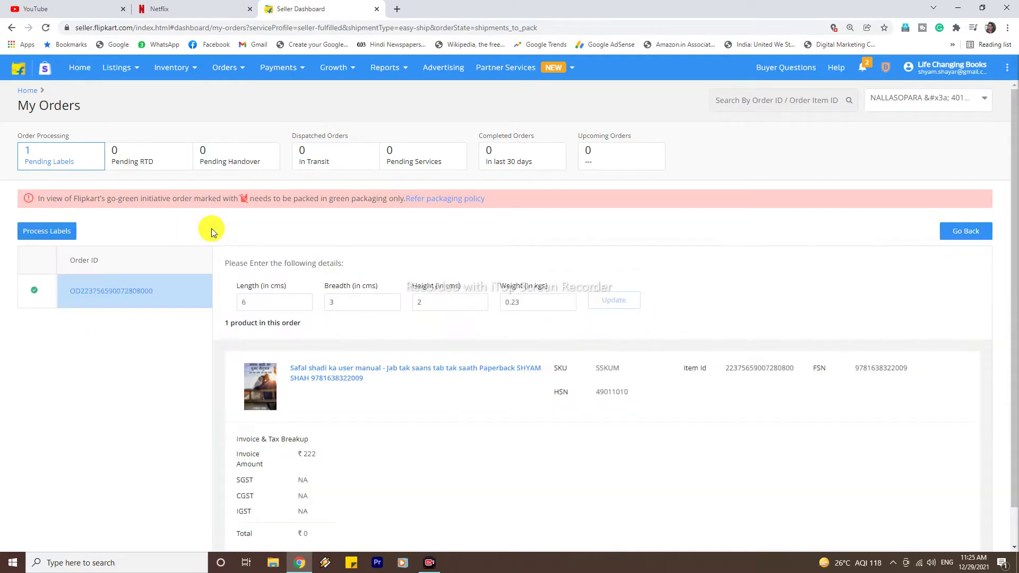
pyautogui.moveTo(1015, 307); pyautogui.dragTo(1015, 346)
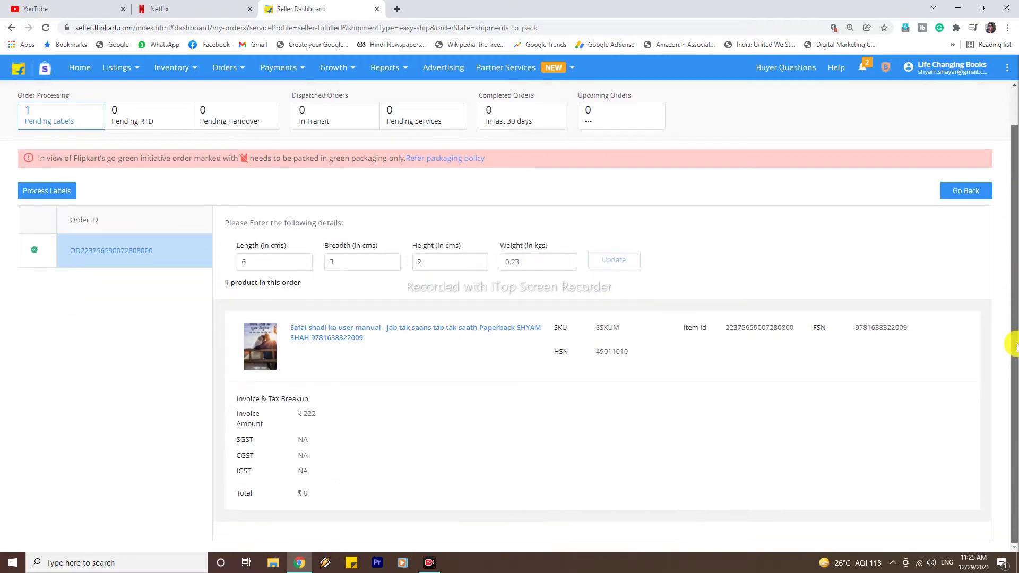
pyautogui.click(60, 192)
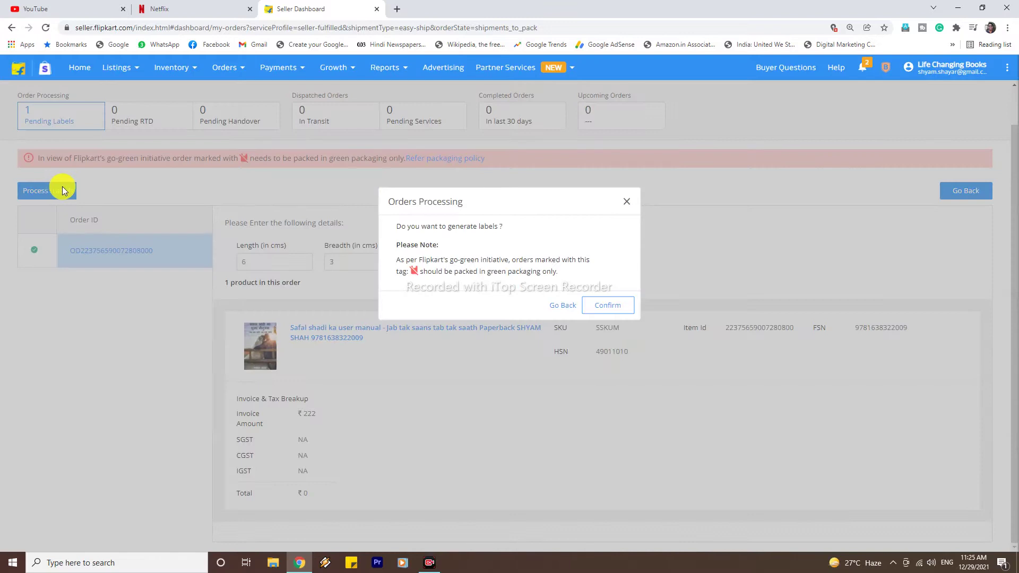
pyautogui.click(619, 306)
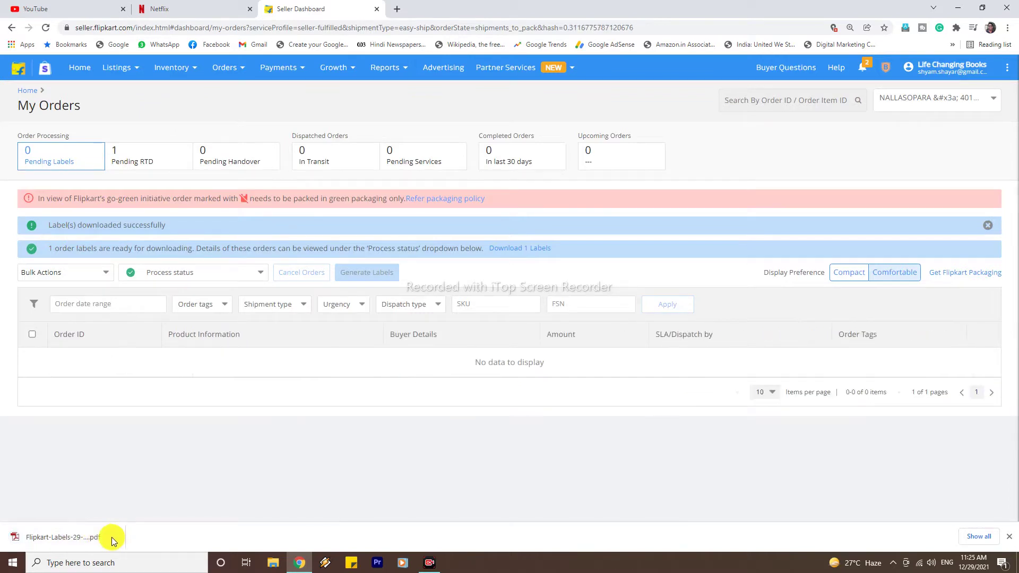
# Open the downloaded Flipkart-Labels PDF from its folder to examine the shipping label, and close it along with the folder
pyautogui.click(112, 535)
pyautogui.click(135, 502)
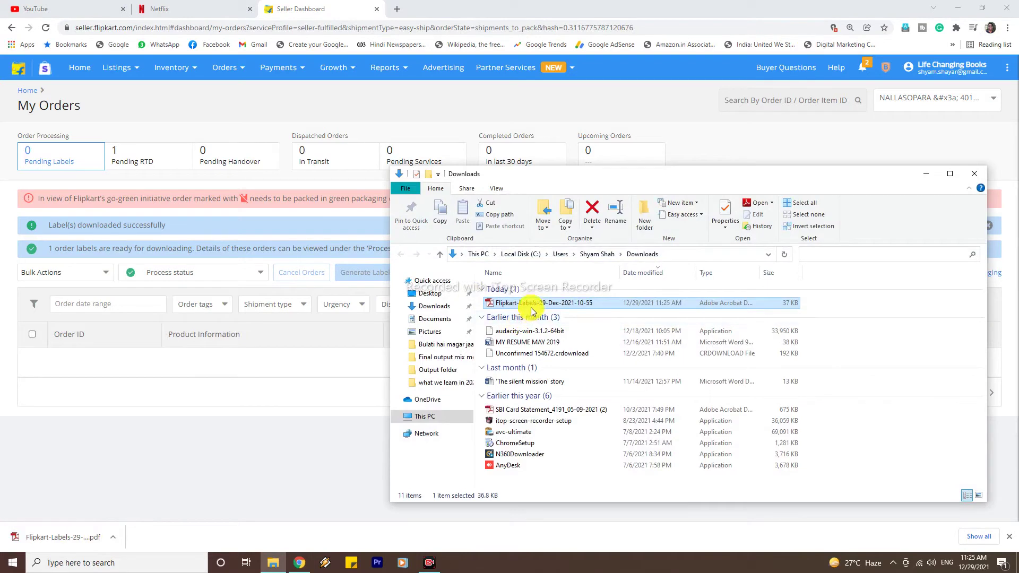
pyautogui.doubleClick(535, 304)
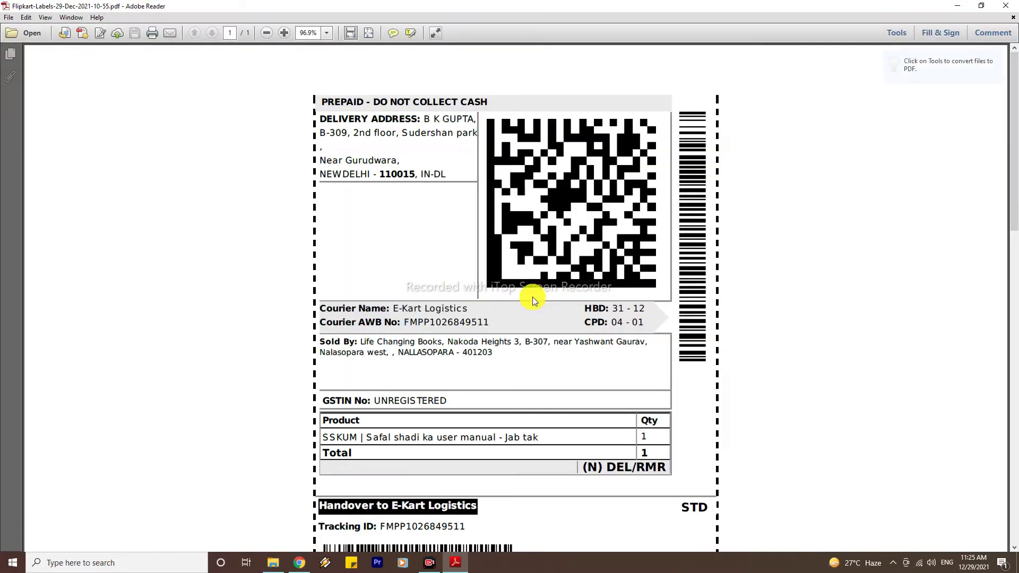
pyautogui.moveTo(1013, 163)
pyautogui.mouseDown()
pyautogui.moveTo(1015, 403)
pyautogui.moveTo(1015, 164)
pyautogui.mouseUp()
pyautogui.click(1006, 6)
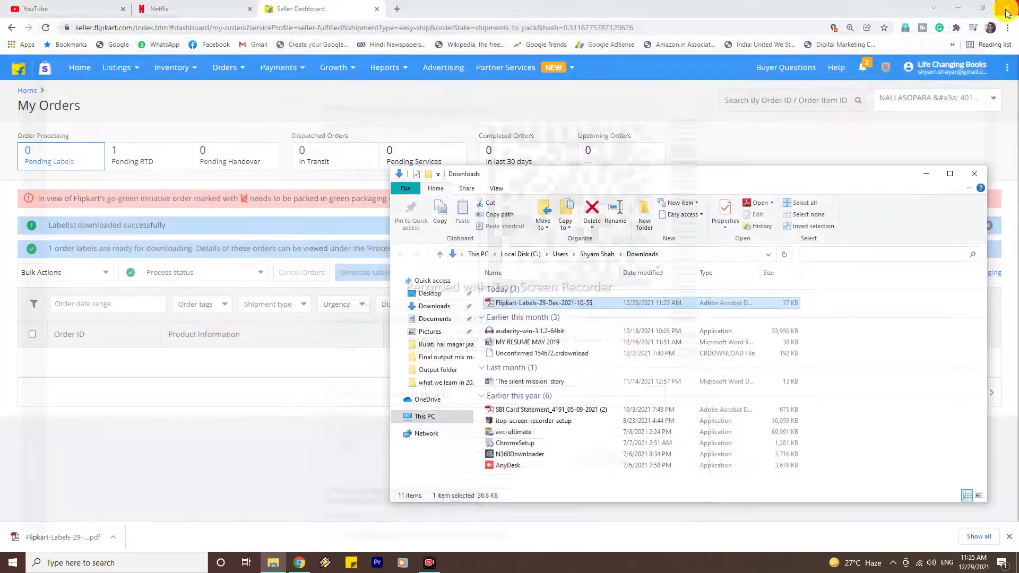
pyautogui.click(976, 174)
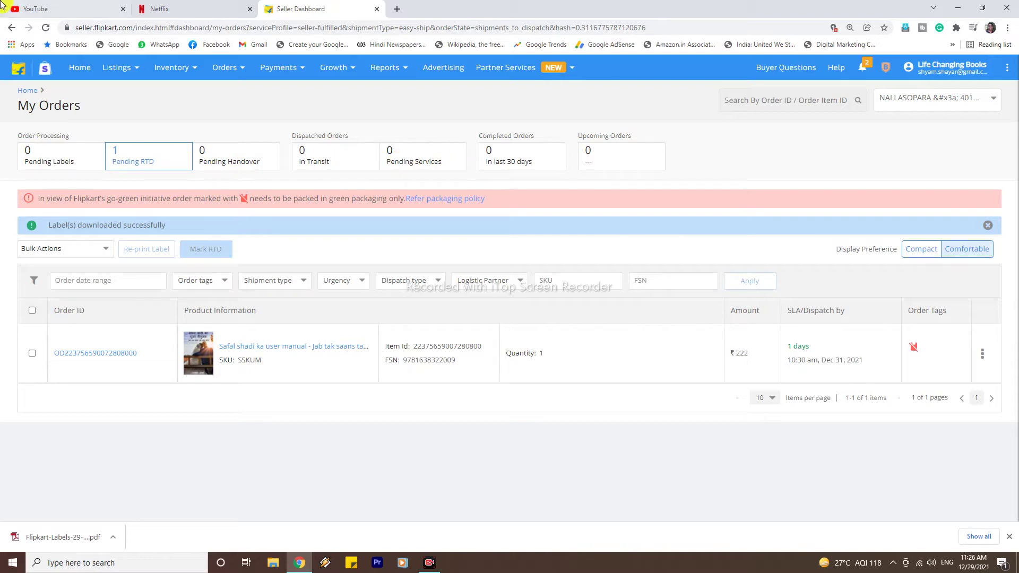
# Mark the order awaiting dispatch as RTD (ready to dispatch)
pyautogui.click(32, 353)
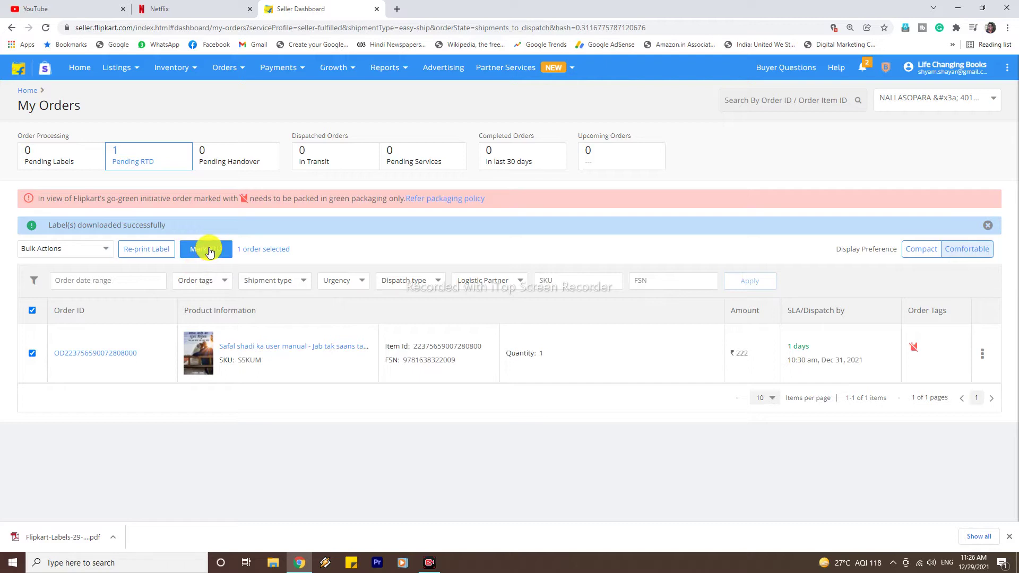
pyautogui.click(209, 251)
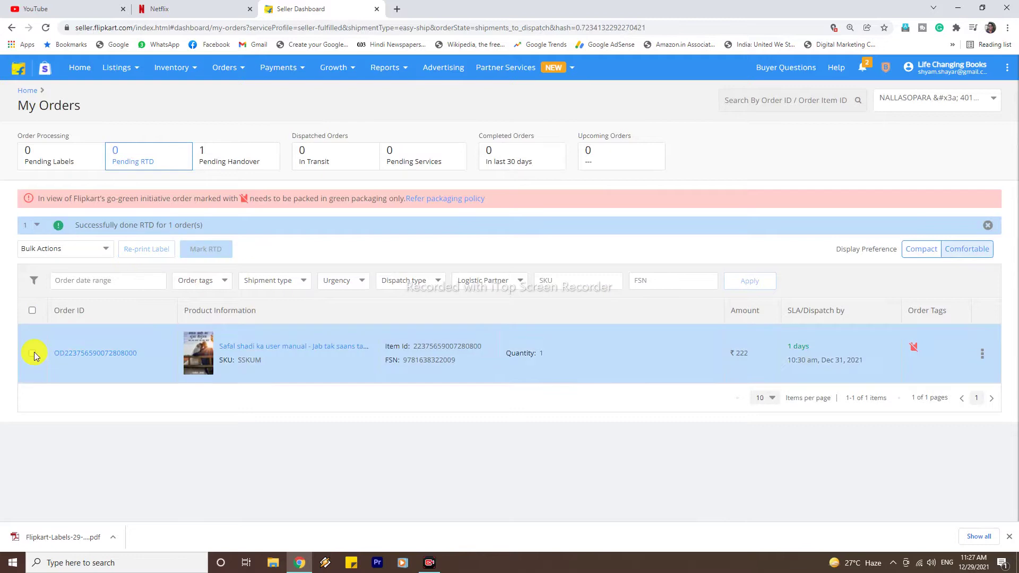
pyautogui.click(32, 354)
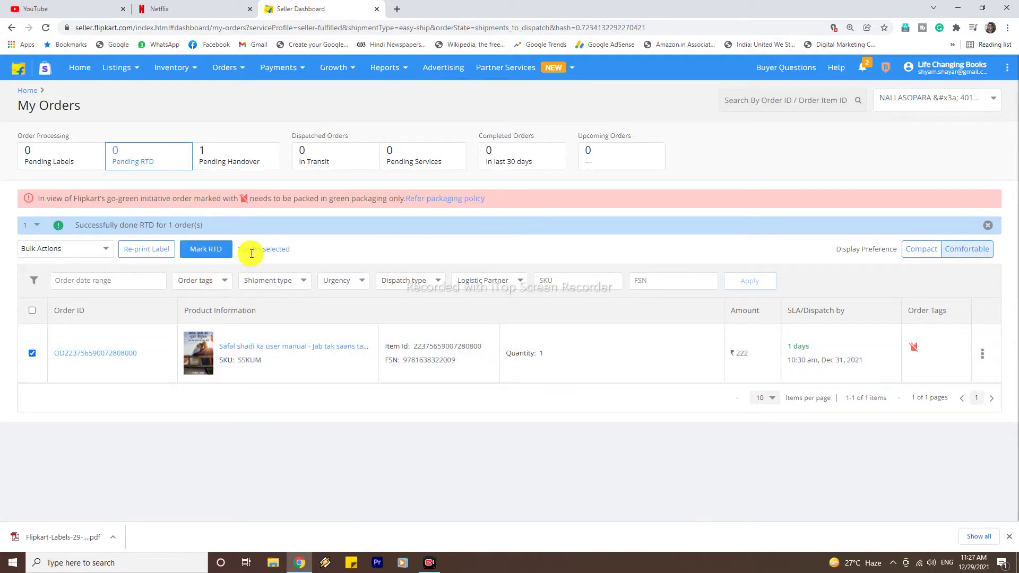
# Download the Ekart Logistics manifest from the pending handover orders and open the manifest PDF from the Downloads folder
pyautogui.click(257, 162)
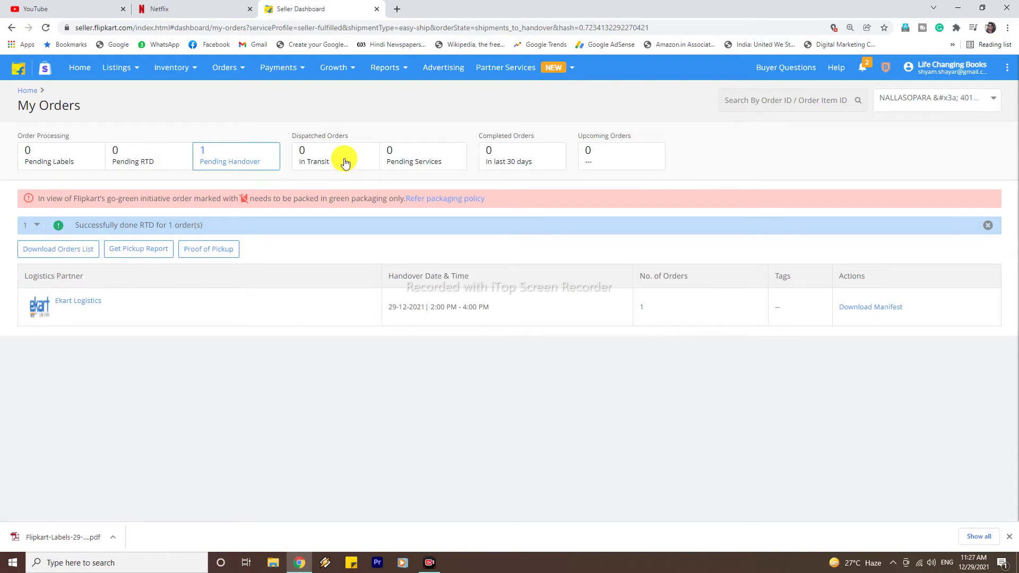
pyautogui.click(870, 307)
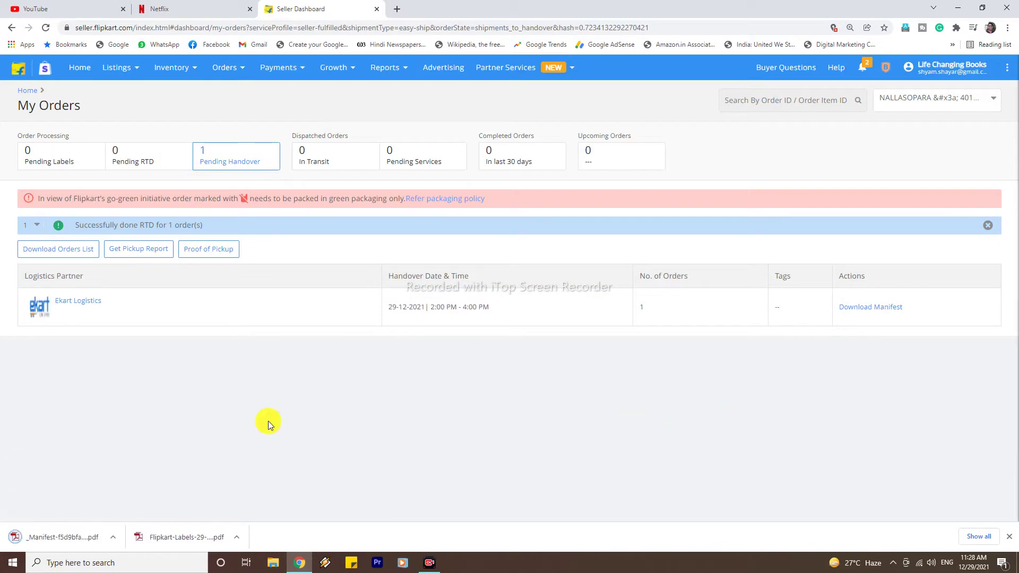
pyautogui.click(272, 562)
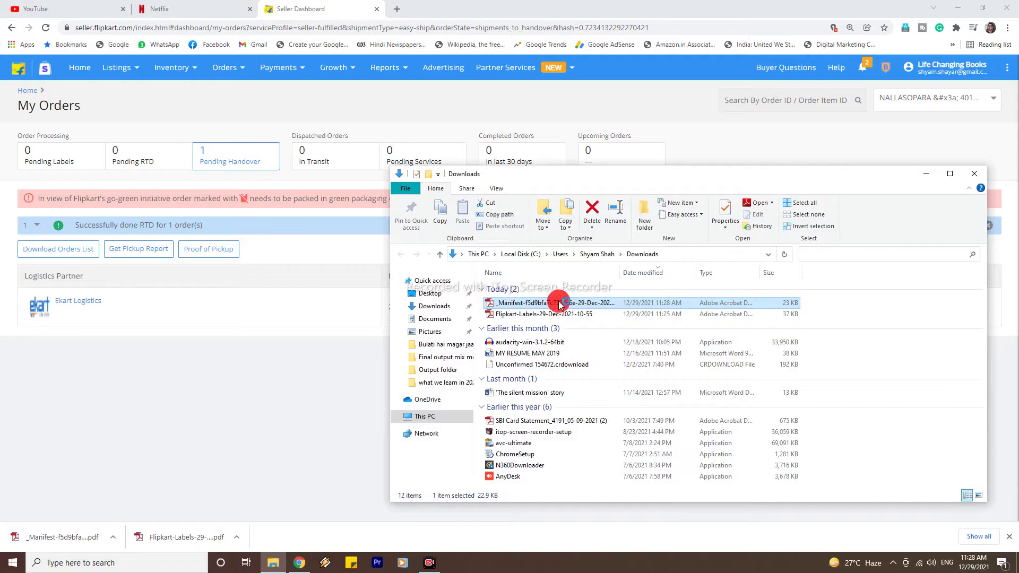
pyautogui.doubleClick(558, 302)
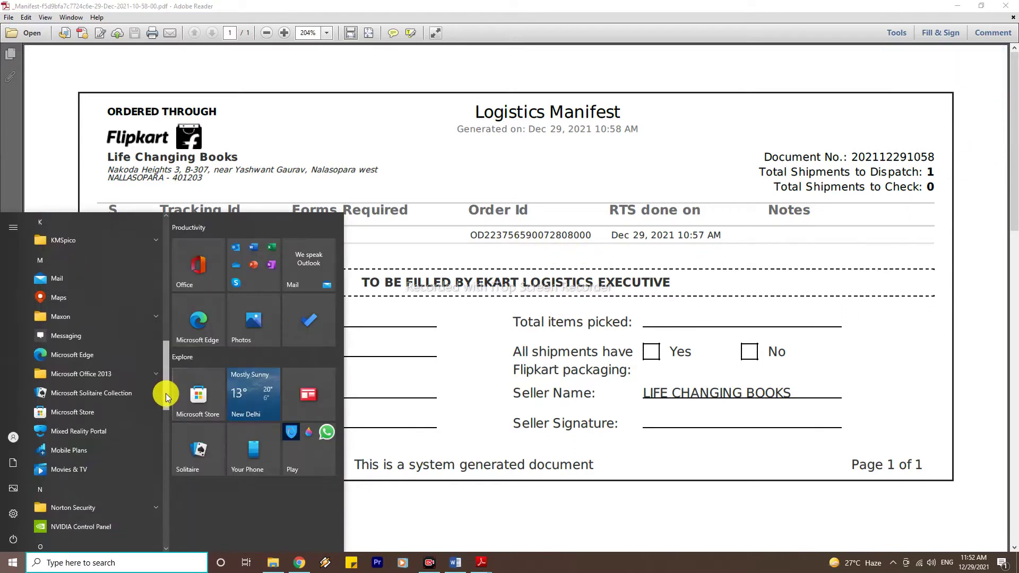
# Launch Snip & Sketch and capture a rectangular snip of the full Logistics Manifest form in the PDF
pyautogui.moveTo(165, 393); pyautogui.dragTo(166, 463)
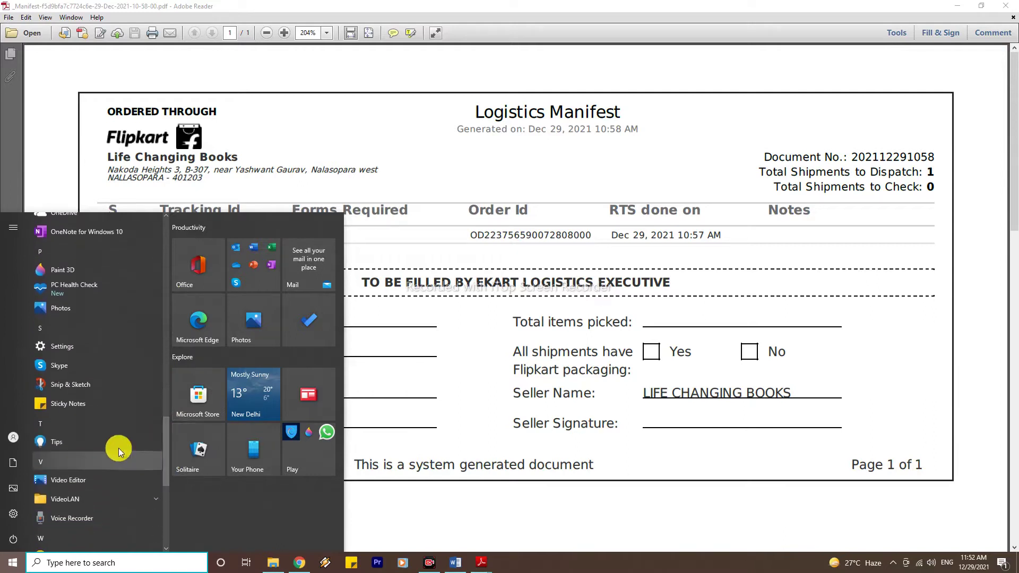
pyautogui.click(104, 384)
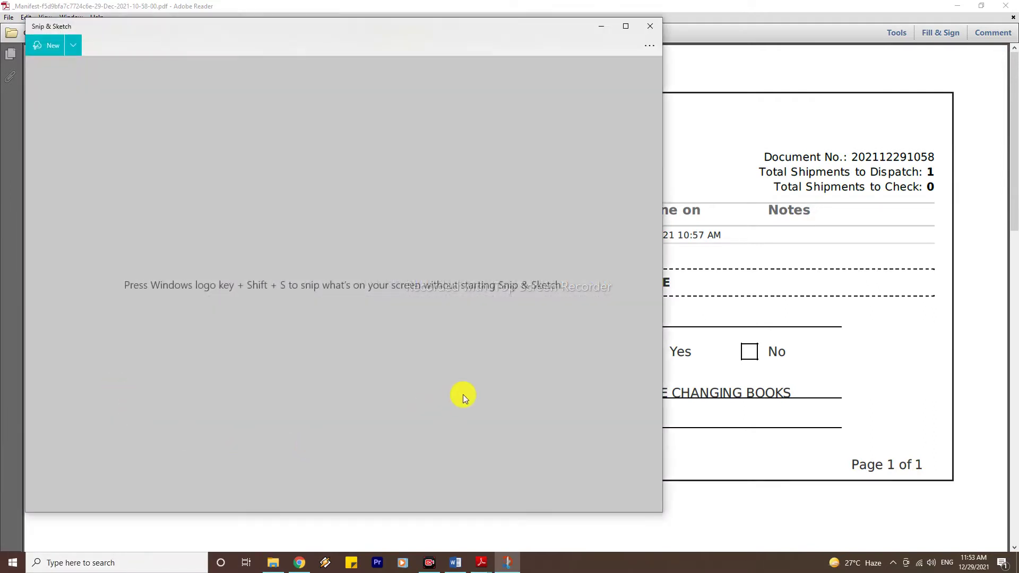
pyautogui.click(50, 45)
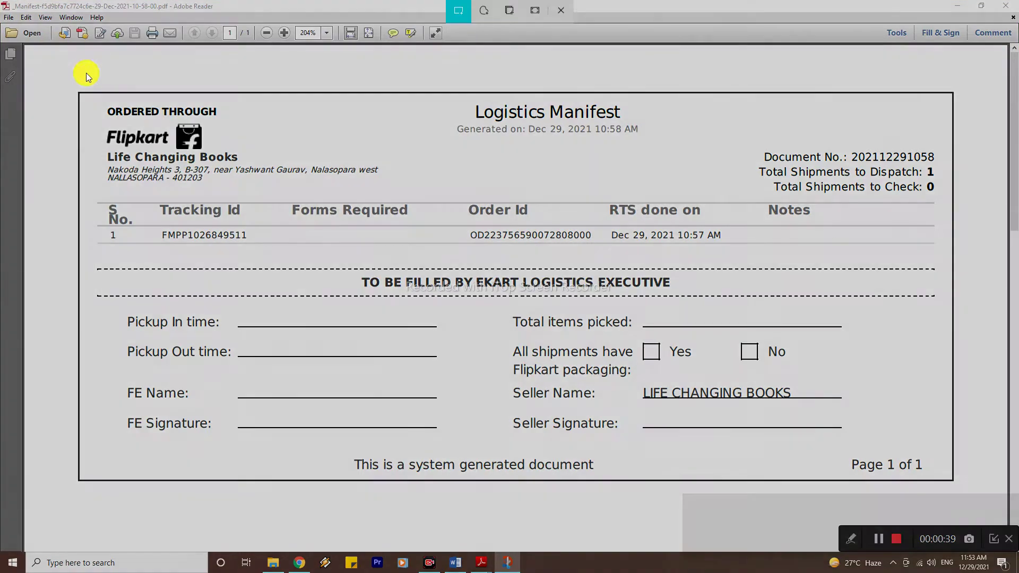
pyautogui.moveTo(67, 91)
pyautogui.mouseDown()
pyautogui.moveTo(146, 234)
pyautogui.moveTo(417, 553)
pyautogui.moveTo(953, 518)
pyautogui.mouseUp()
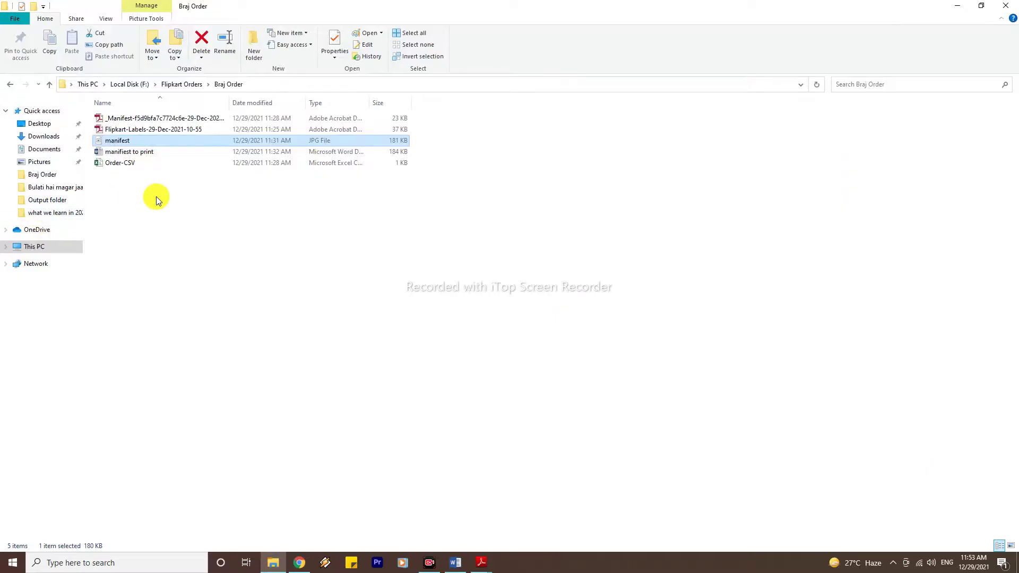
# Switch to Word and insert the manifest picture from the Braj Order folder into the blank document
pyautogui.doubleClick(139, 152)
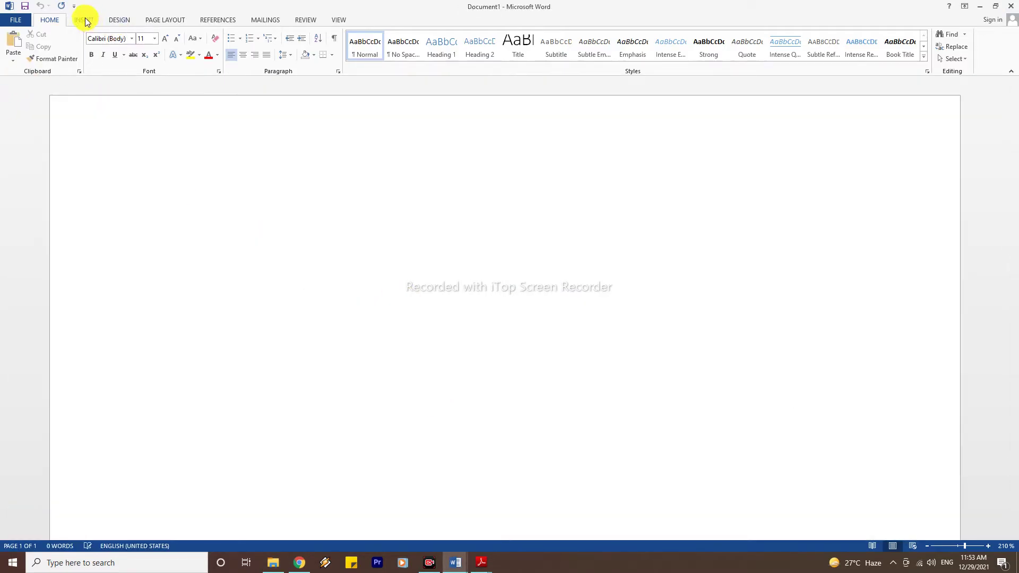
pyautogui.click(84, 19)
pyautogui.click(116, 55)
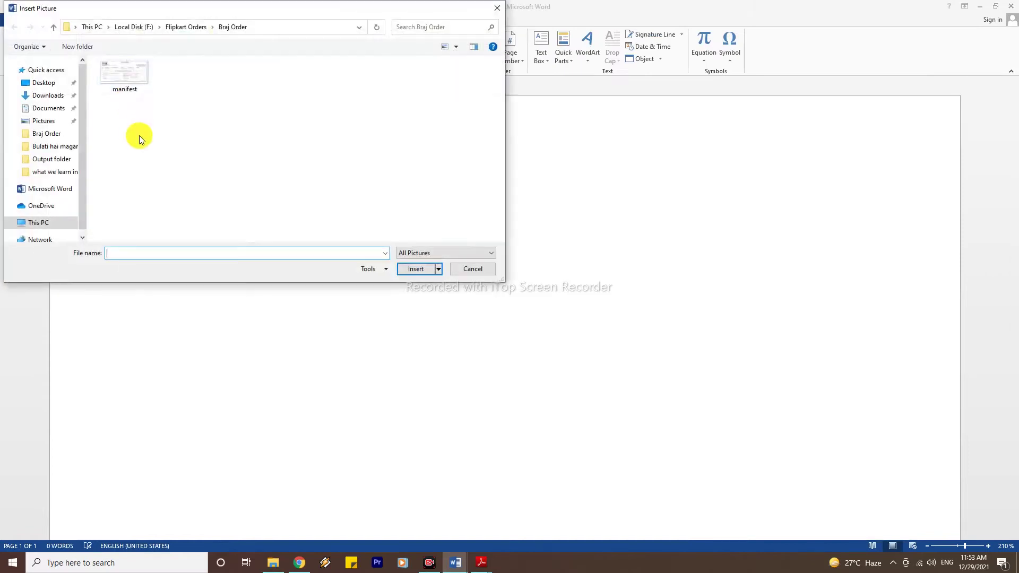
pyautogui.click(136, 80)
pyautogui.click(421, 270)
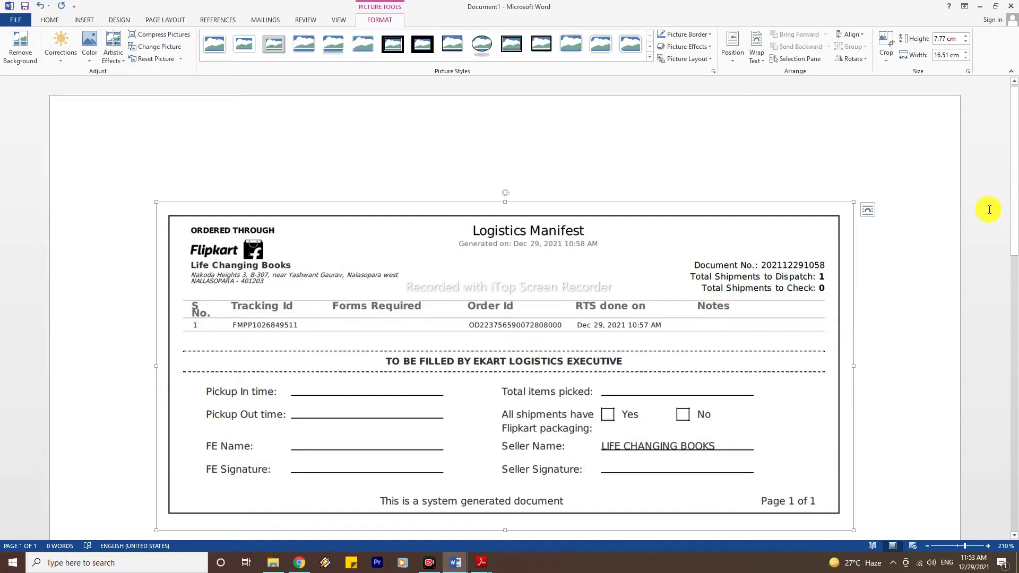
# Stretch the inserted manifest picture downward to a height of about 8.84 cm, keeping its width
pyautogui.scroll(-5, 995, 276)
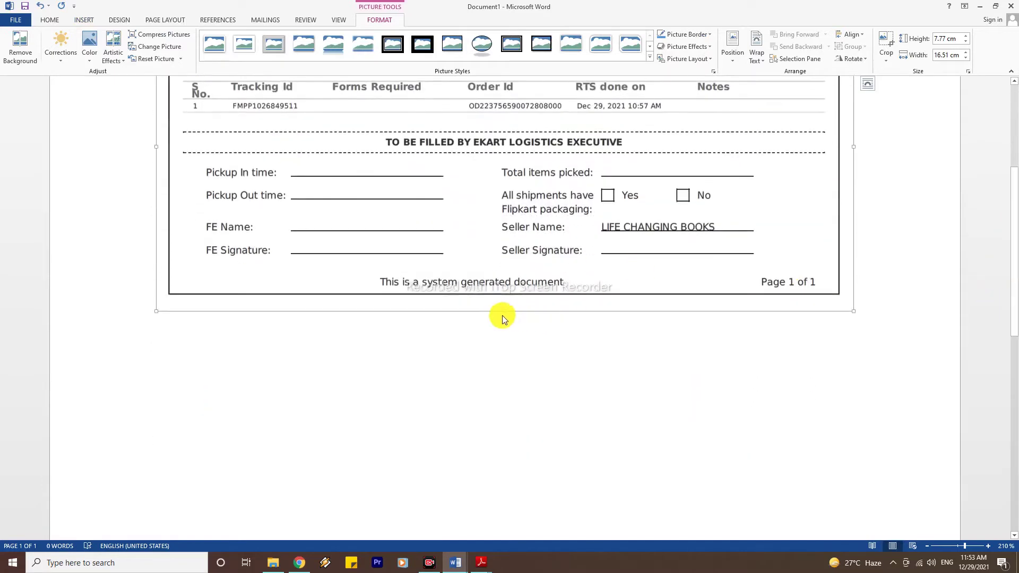
pyautogui.click(505, 315)
pyautogui.click(508, 318)
pyautogui.moveTo(505, 311); pyautogui.dragTo(509, 360)
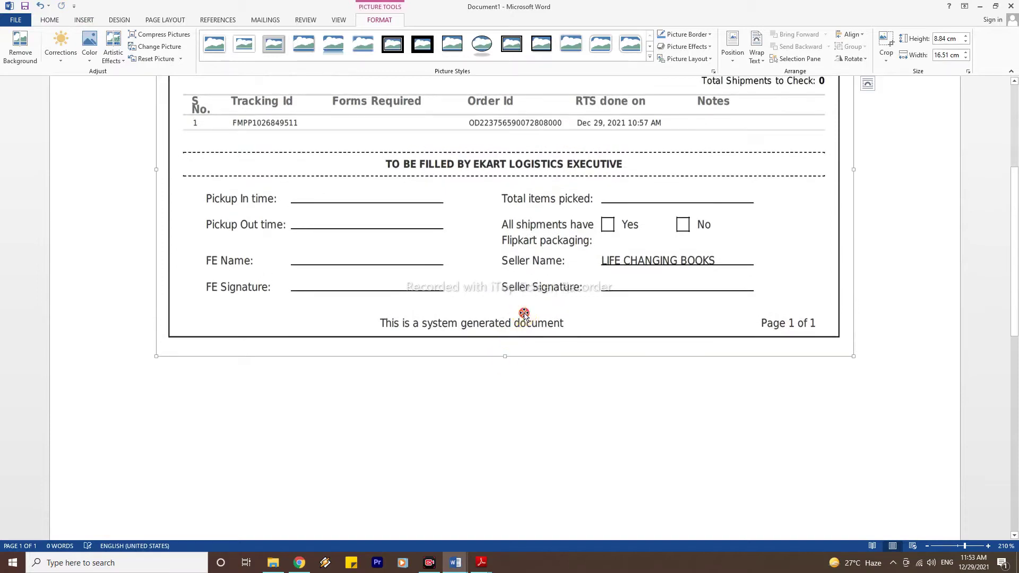
# Paste a second copy of the manifest picture below the first and stretch it slightly taller
pyautogui.click(864, 371)
pyautogui.hotkey('ctrl', 'v')
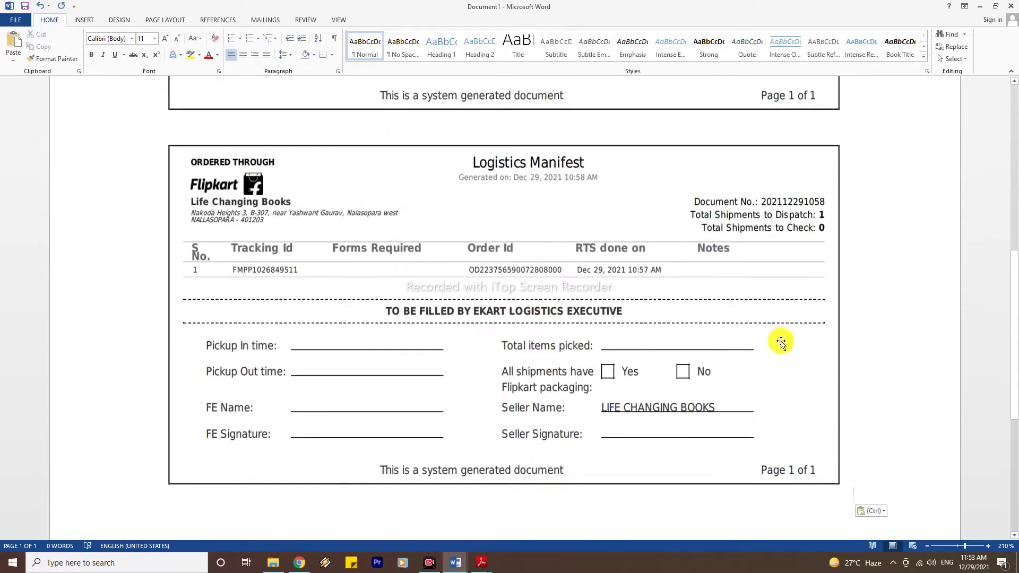
pyautogui.click(557, 467)
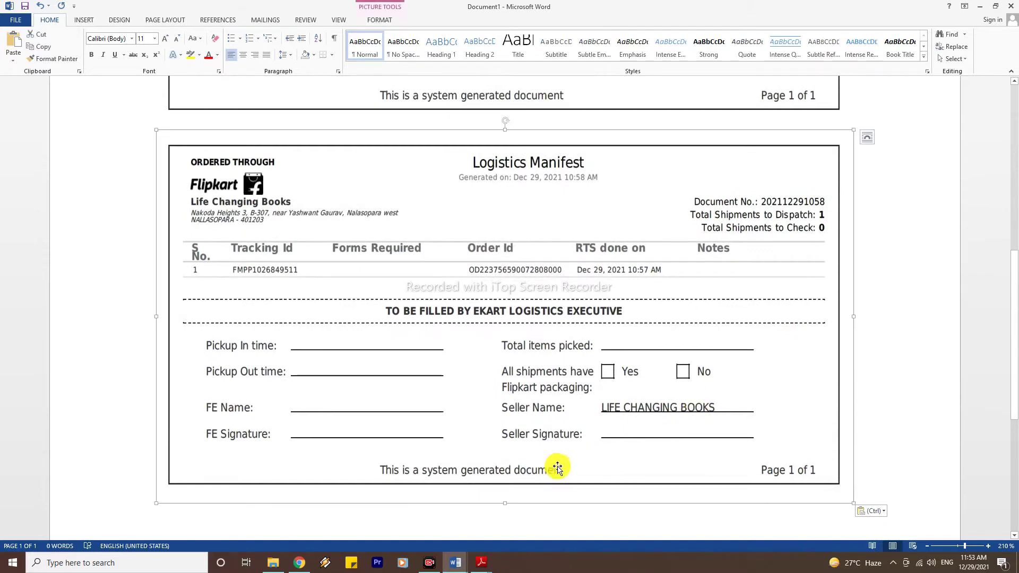
pyautogui.click(505, 509)
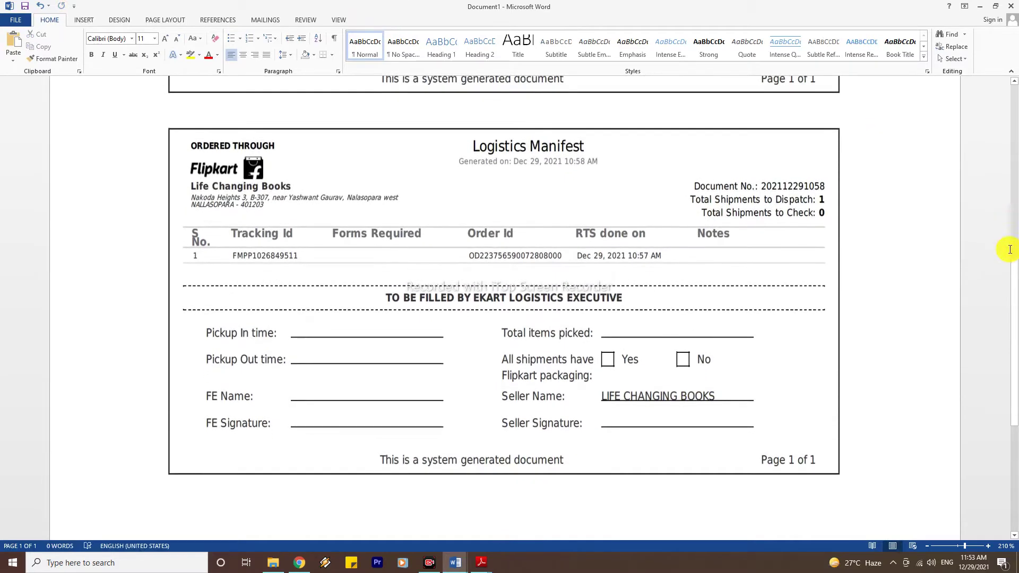
pyautogui.moveTo(1014, 290); pyautogui.dragTo(1007, 407)
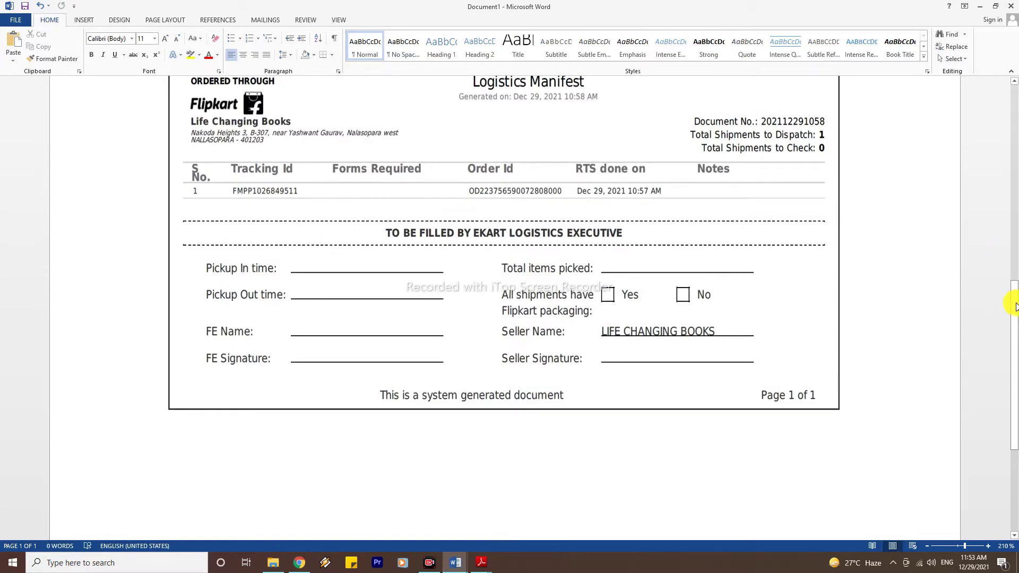
pyautogui.hotkey('ctrl', 'v')
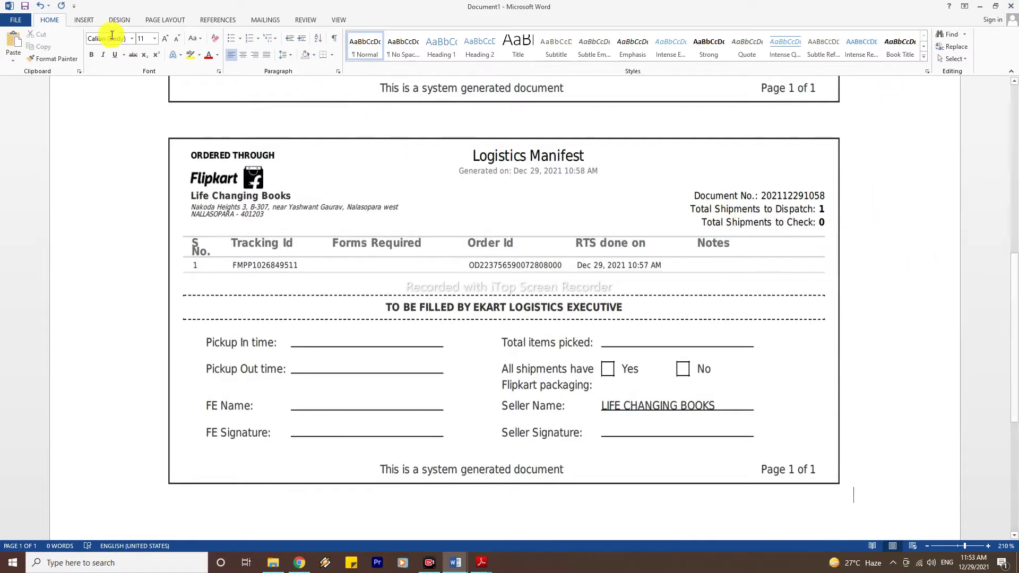
pyautogui.moveTo(1015, 320); pyautogui.dragTo(1015, 264)
pyautogui.scroll(-3, 1015, 264)
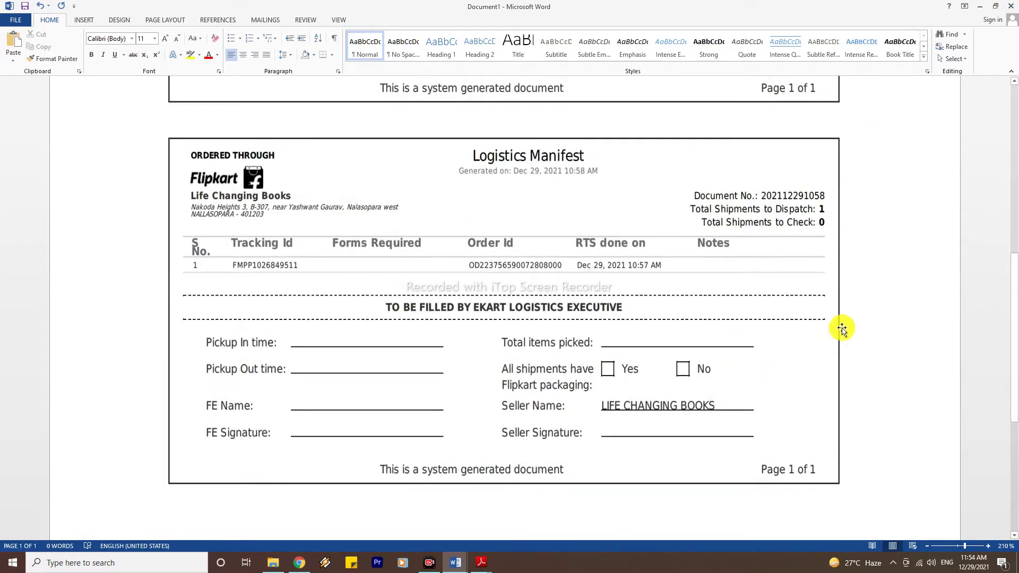
pyautogui.scroll(-1, 955, 387)
pyautogui.moveTo(1015, 401); pyautogui.dragTo(1013, 281)
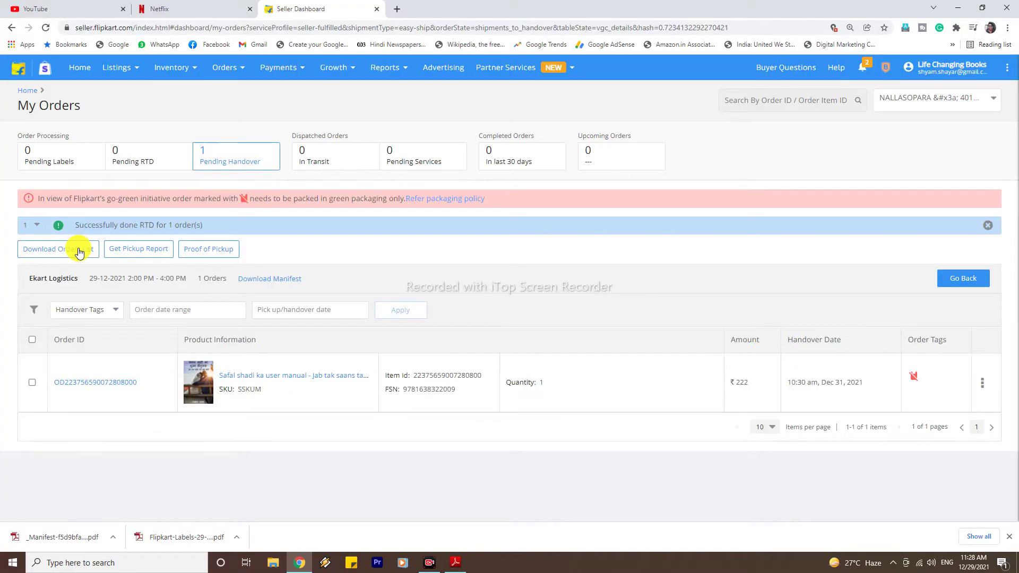
# Download the orders list for the pending handover order and show the Order-CSV file in its Downloads folder
pyautogui.click(78, 252)
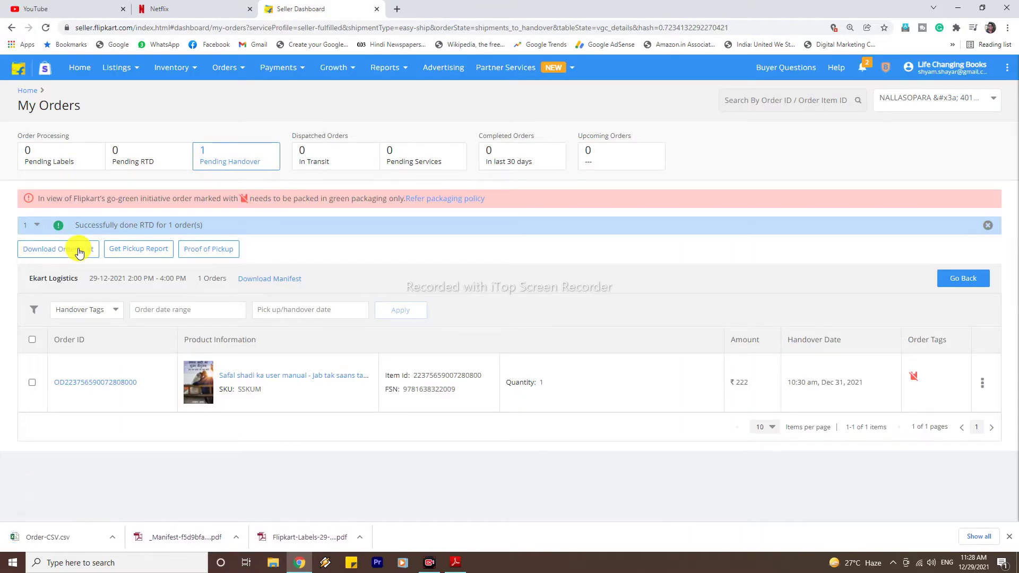
pyautogui.click(113, 537)
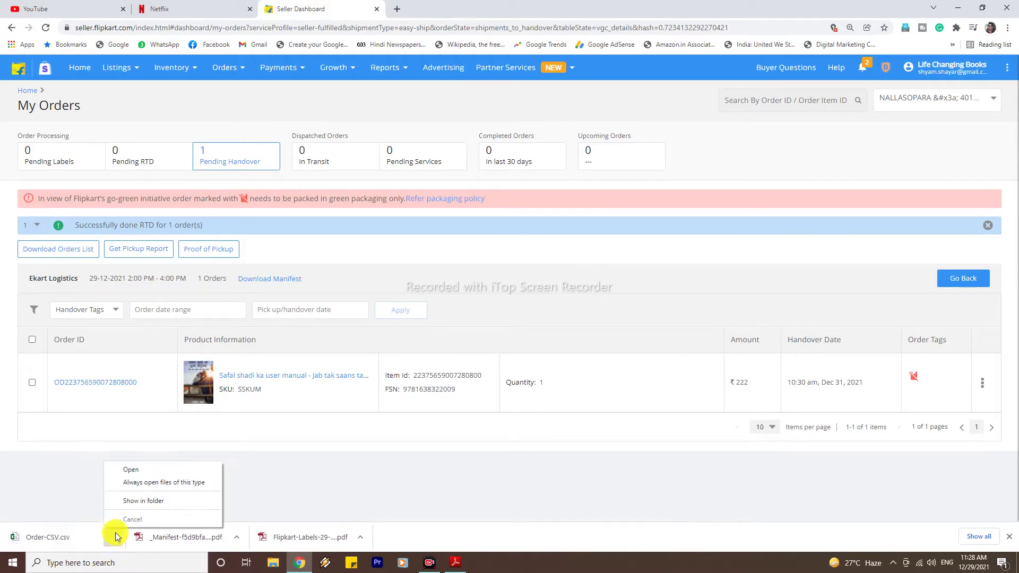
pyautogui.click(141, 501)
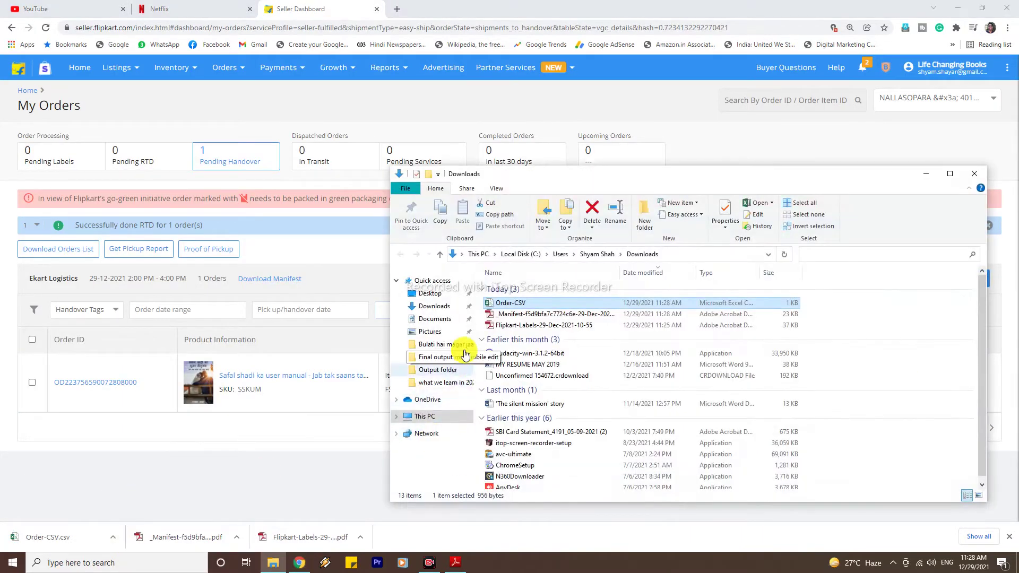
# Go to the Flipkart Orders folder on Local Disk (F:) and create a new folder named Braj Order in it
pyautogui.doubleClick(513, 303)
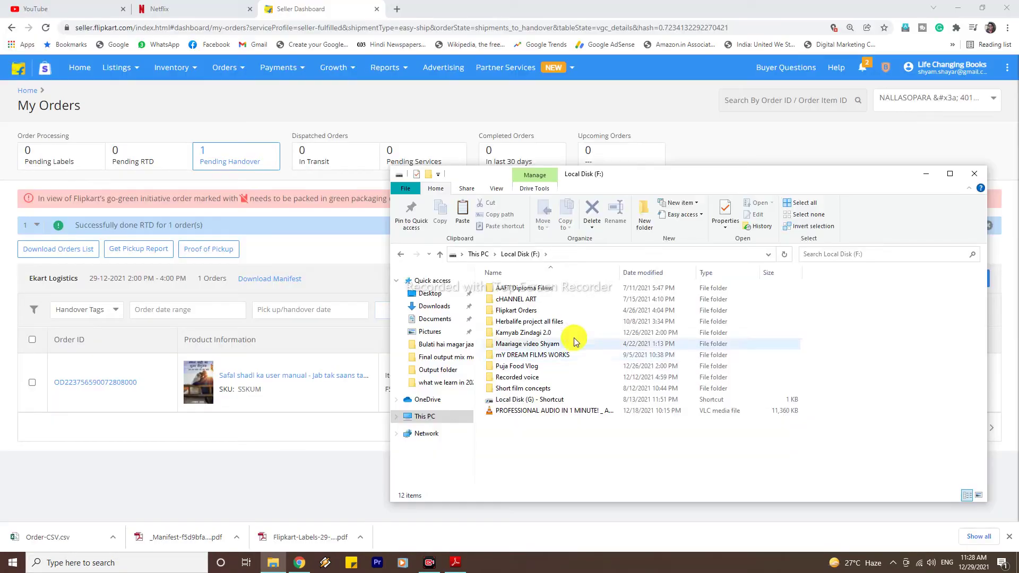
pyautogui.doubleClick(544, 310)
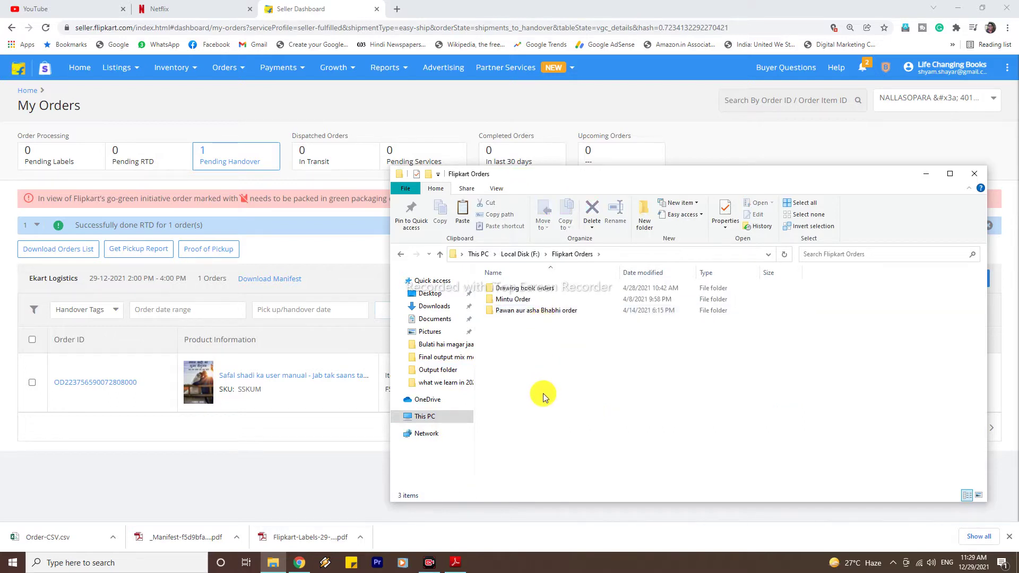
pyautogui.rightClick(543, 393)
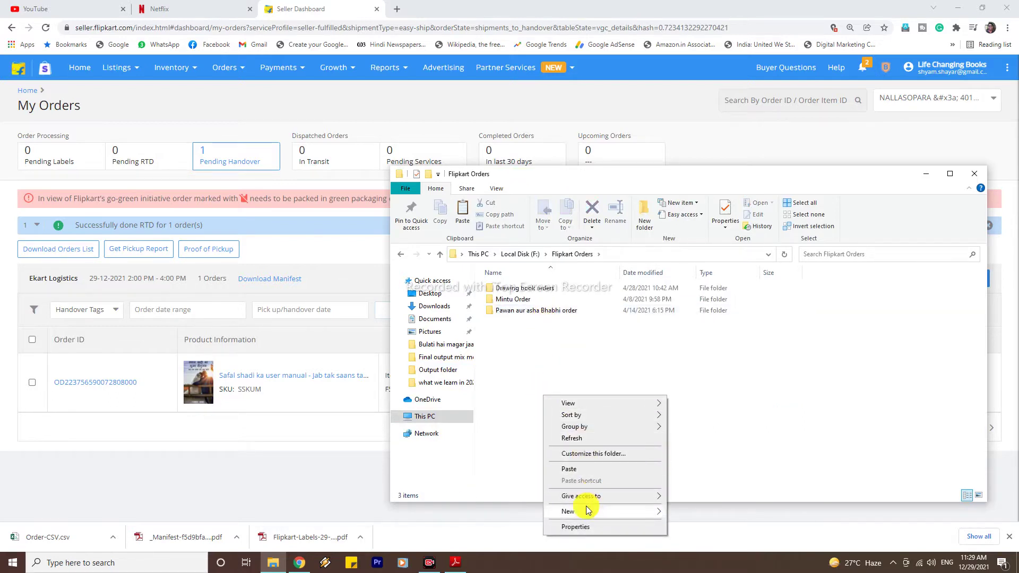
pyautogui.moveTo(587, 511)
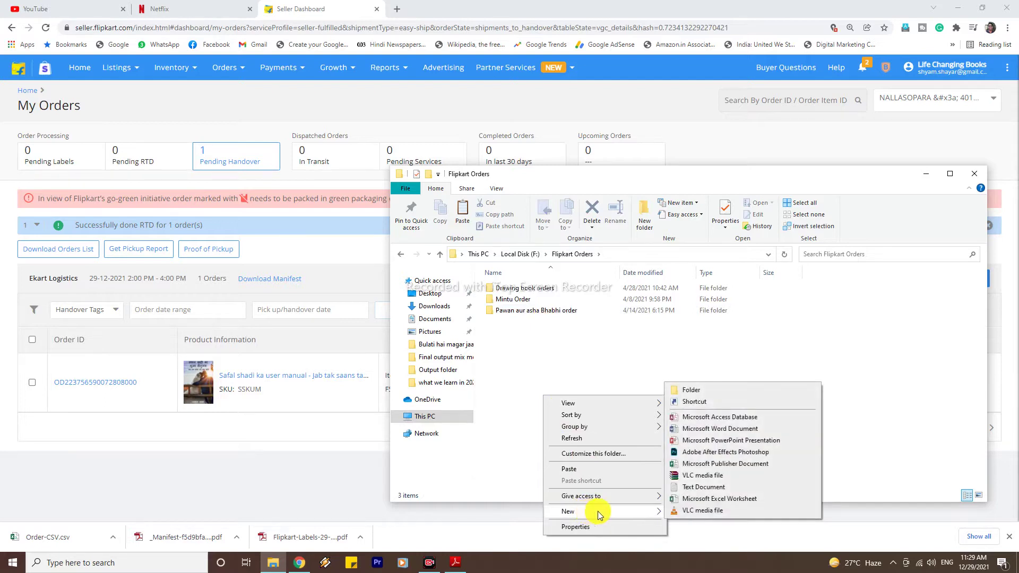
pyautogui.click(712, 392)
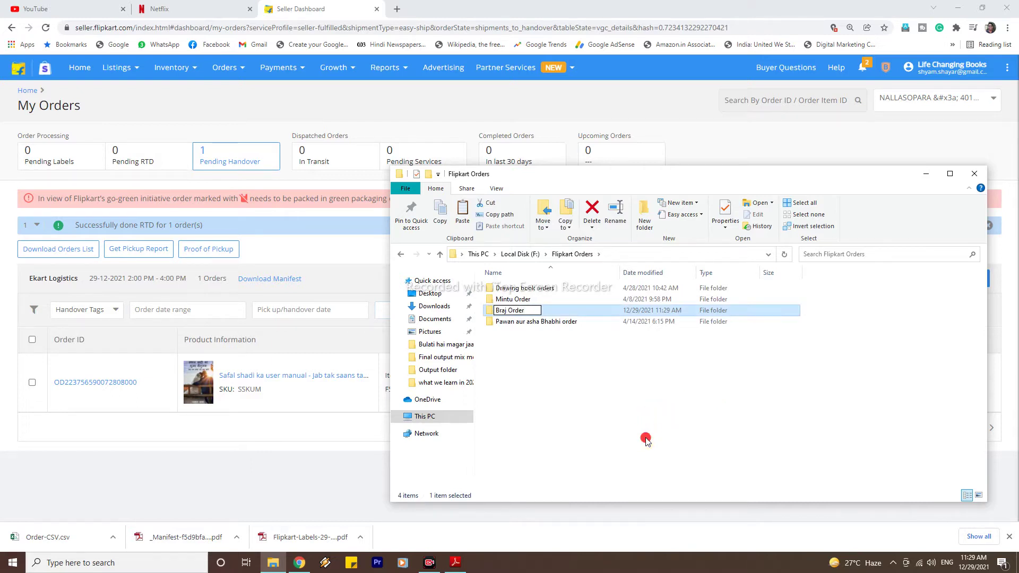
pyautogui.press('Return')
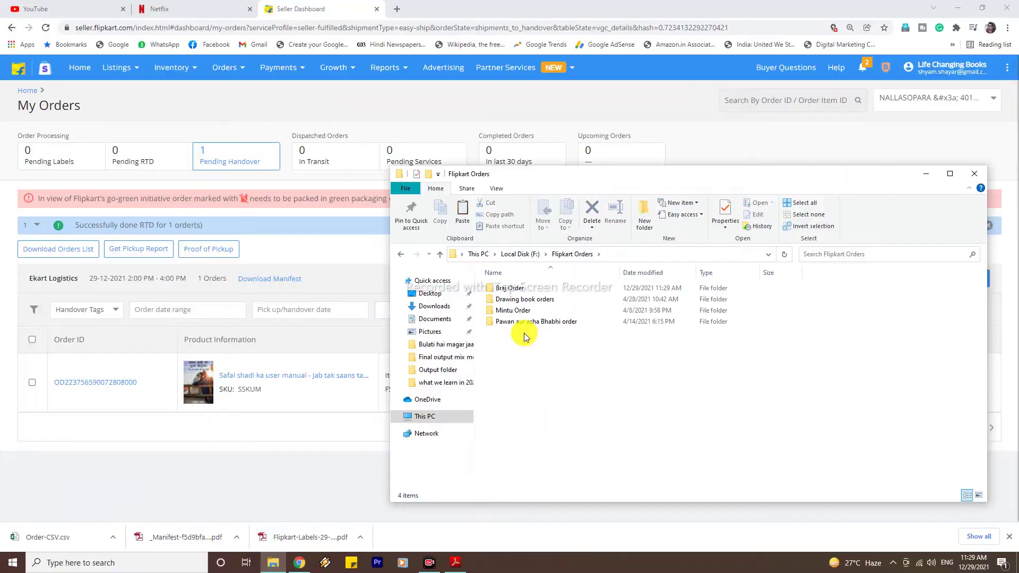